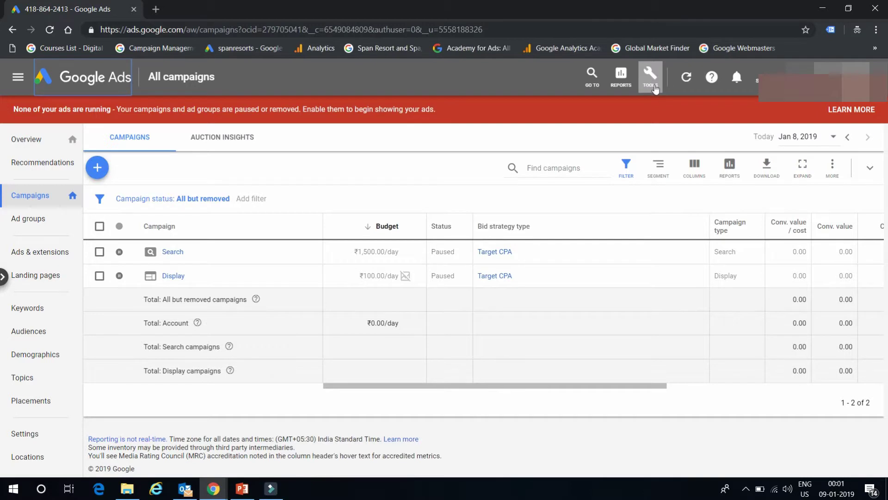
Open the Guest query conversion action from the account's conversion actions and start editing its settings.
{"action": "left_click", "coordinate": [650, 79]}
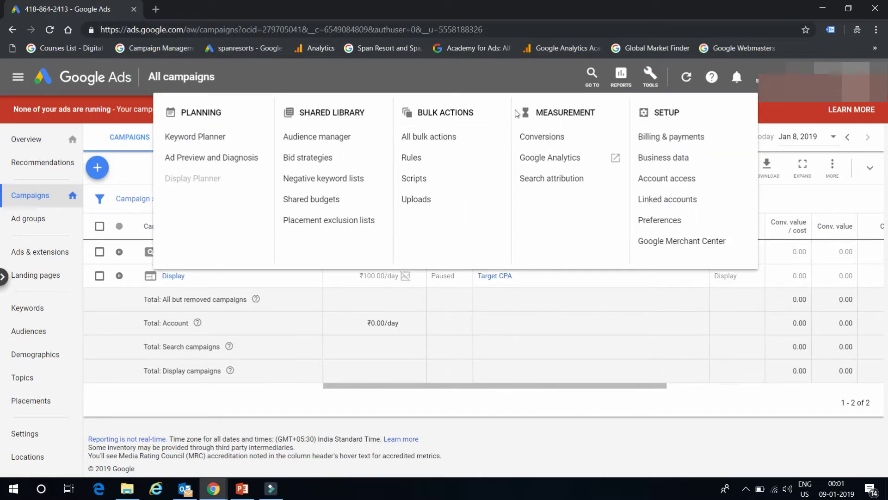
{"action": "left_click", "coordinate": [562, 137]}
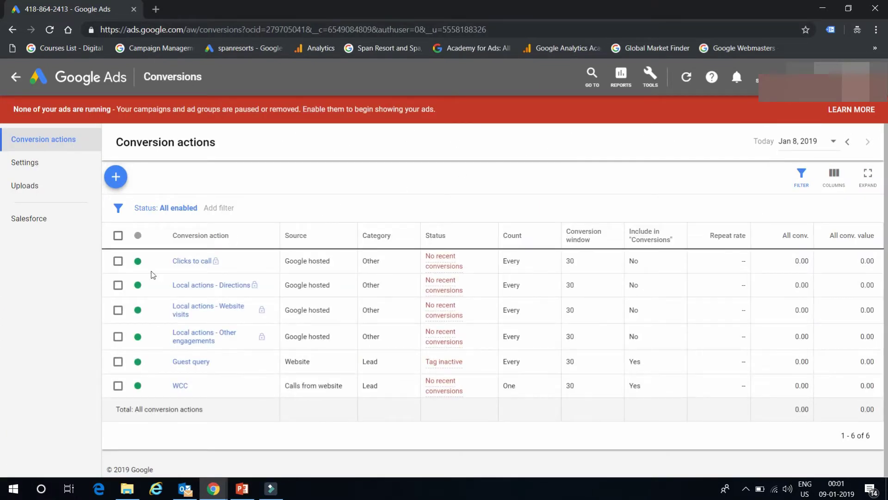
{"action": "left_click", "coordinate": [186, 363]}
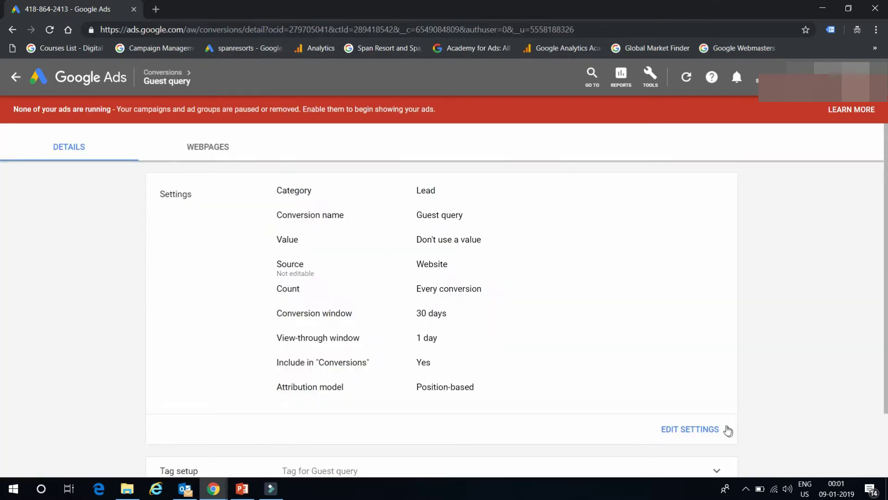
{"action": "left_click", "coordinate": [684, 433]}
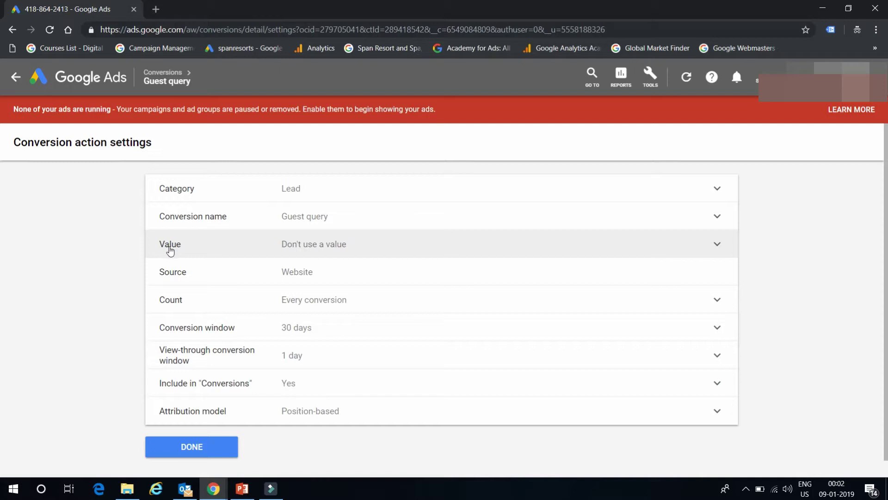
Try the same-value and different-values options for the Guest query conversion's value, cancel the change and leave its settings.
{"action": "left_click", "coordinate": [716, 245]}
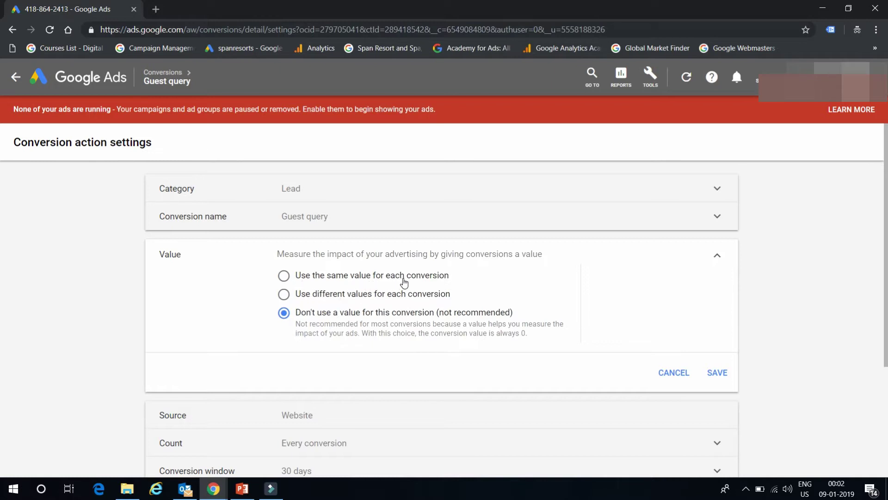
{"action": "left_click", "coordinate": [284, 276]}
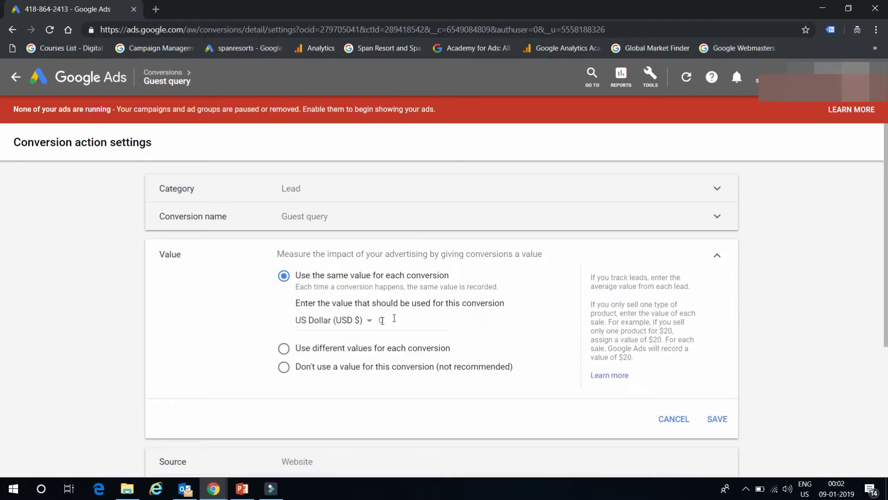
{"action": "left_click", "coordinate": [364, 323]}
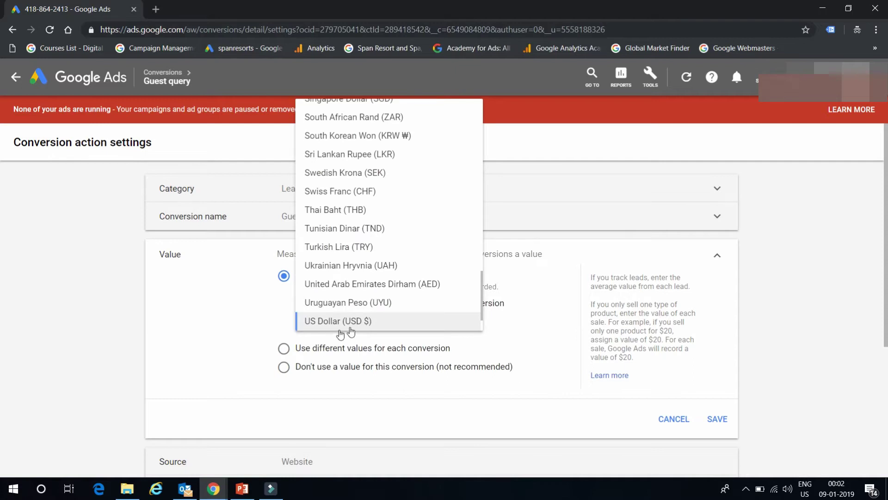
{"action": "left_click", "coordinate": [260, 322]}
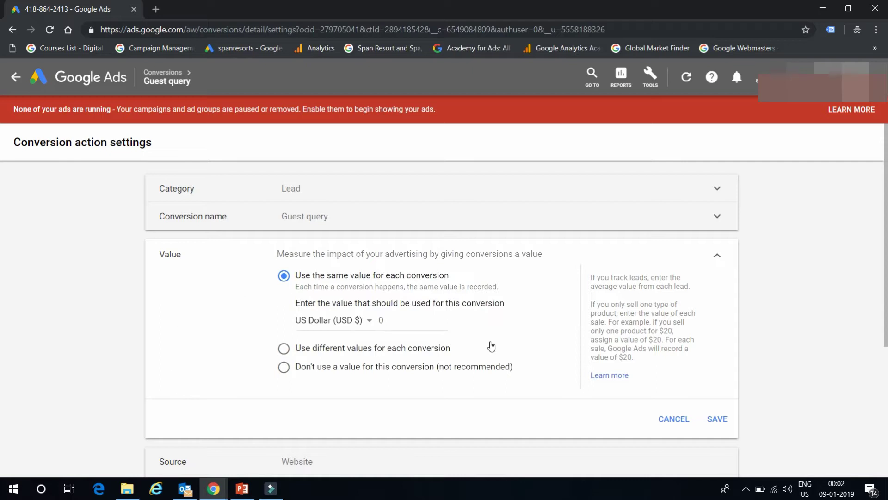
{"action": "left_click", "coordinate": [287, 350]}
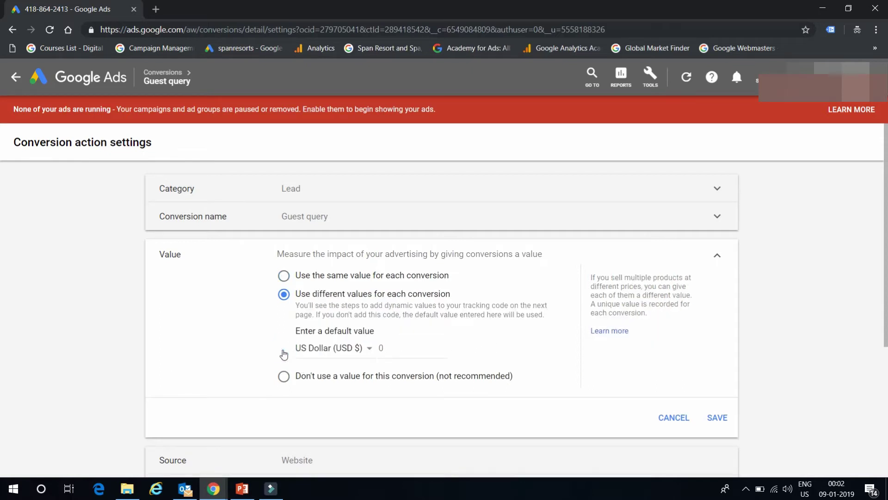
{"action": "left_click", "coordinate": [370, 350]}
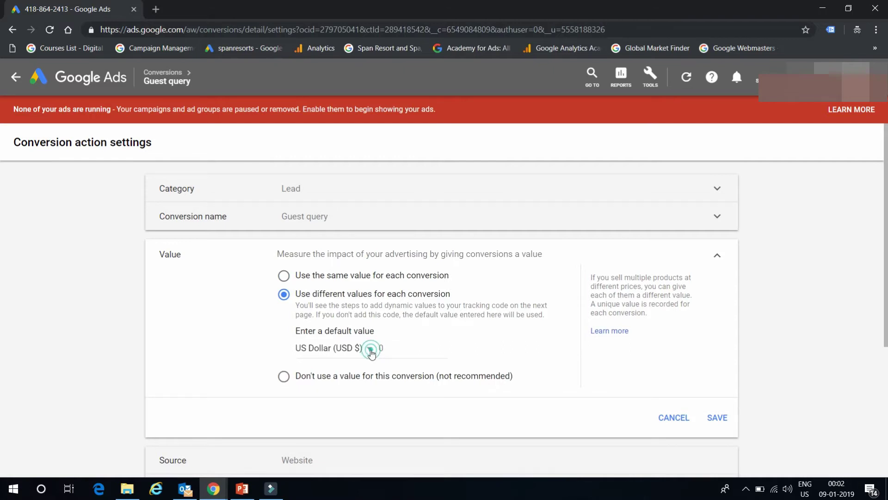
{"action": "left_click", "coordinate": [231, 358]}
{"action": "left_click", "coordinate": [673, 418]}
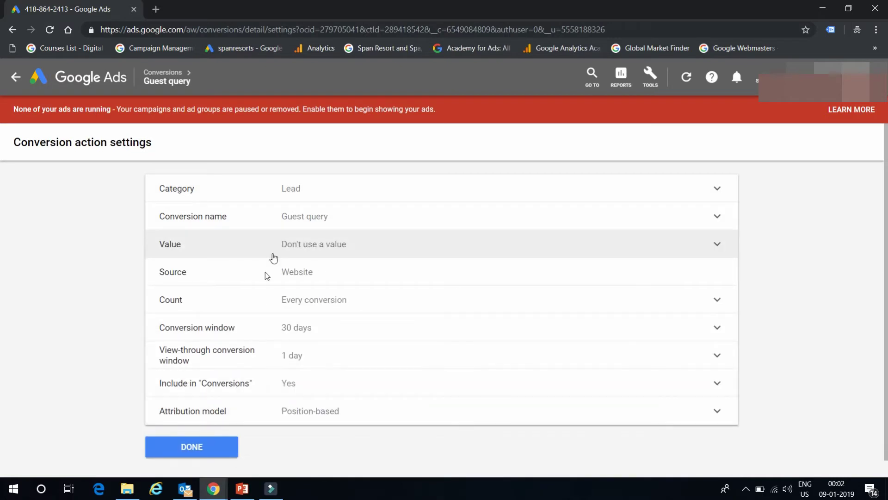
{"action": "left_click", "coordinate": [182, 449]}
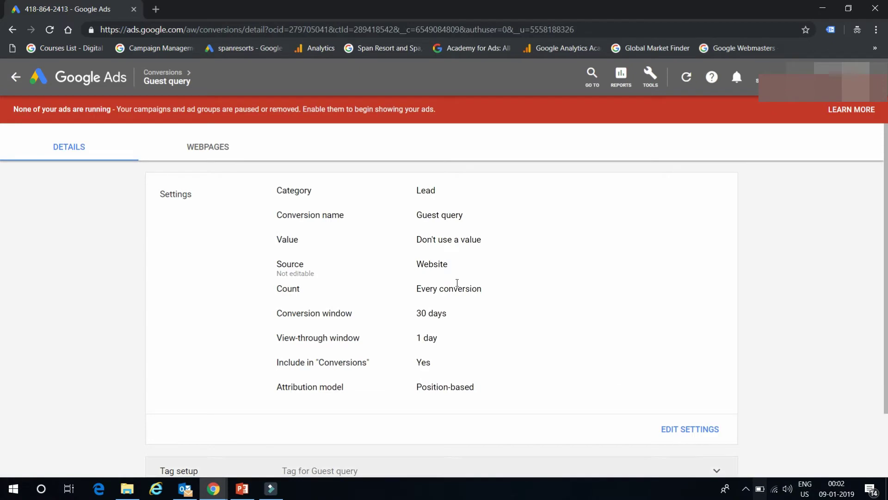
Open the Search campaign's settings and expand its bidding section to the choice of bid strategies.
{"action": "left_click", "coordinate": [83, 83]}
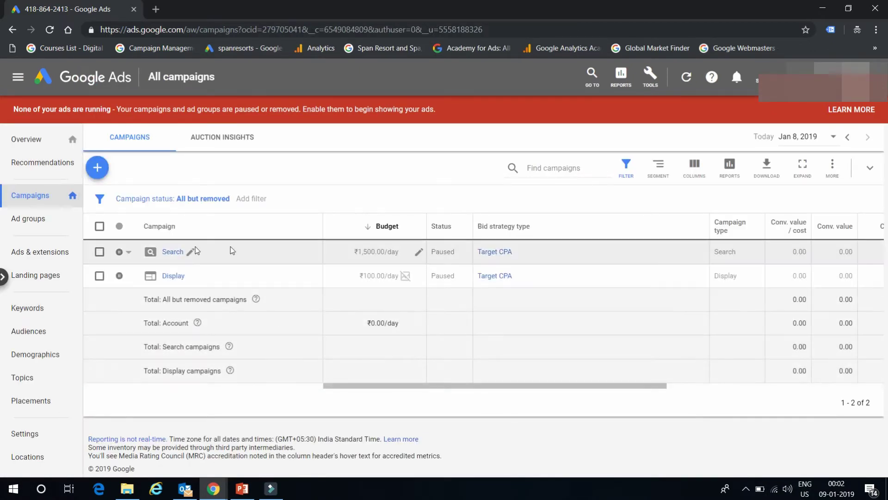
{"action": "left_click", "coordinate": [172, 251]}
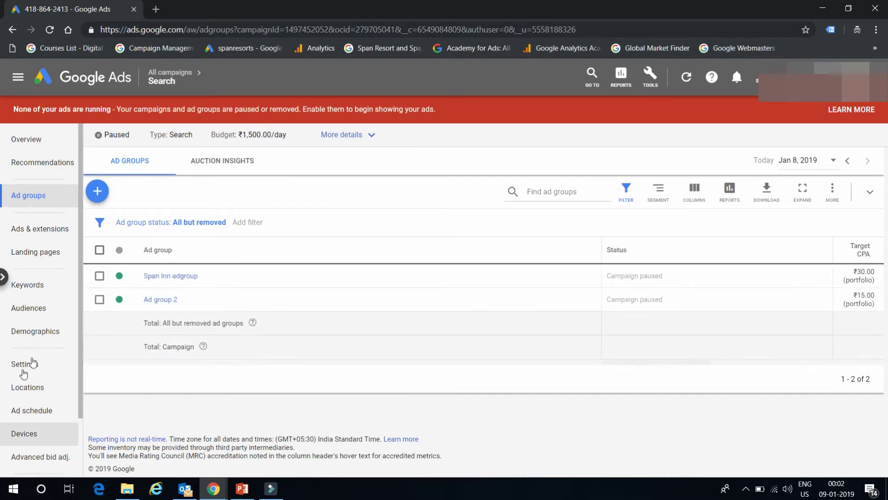
{"action": "left_click", "coordinate": [31, 367]}
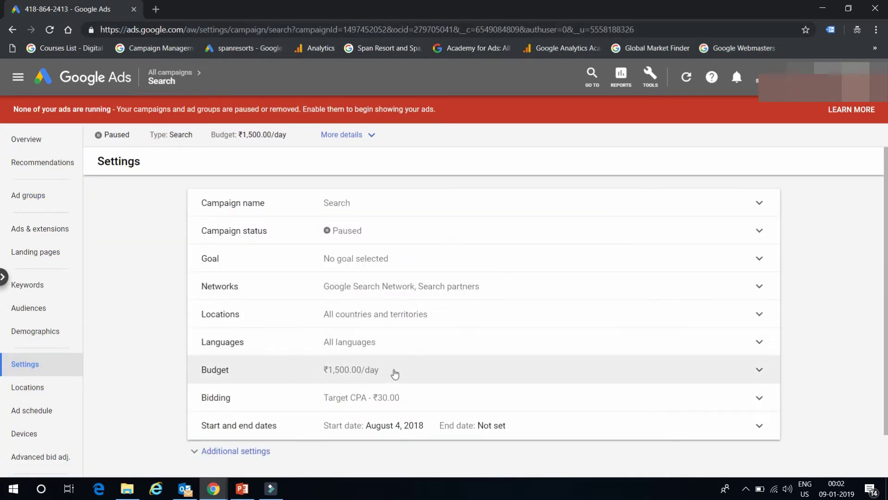
{"action": "left_click", "coordinate": [428, 404]}
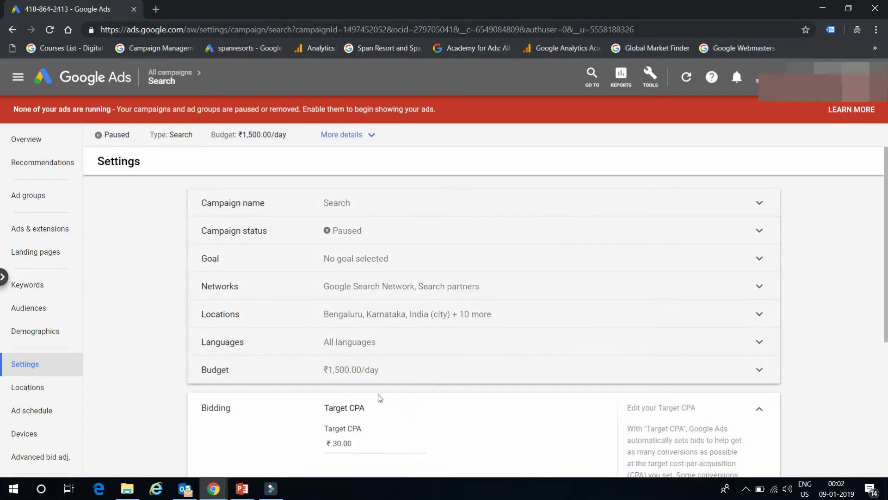
{"action": "left_click", "coordinate": [362, 341]}
{"action": "scroll", "coordinate": [355, 405], "scroll_direction": "down", "scroll_amount": 2}
{"action": "scroll", "coordinate": [356, 404], "scroll_direction": "up", "scroll_amount": 2}
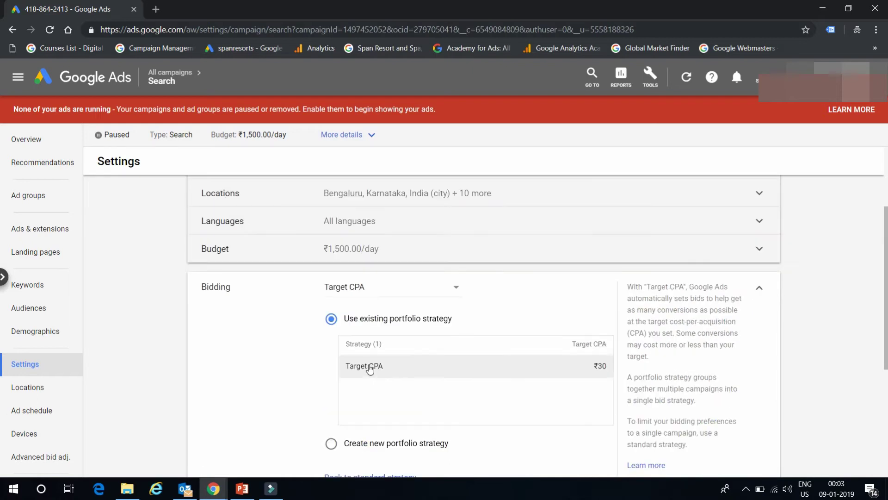
Try to save Target ROAS with a 500% target as the Search campaign's bid strategy, and cancel the change.
{"action": "left_click", "coordinate": [458, 287]}
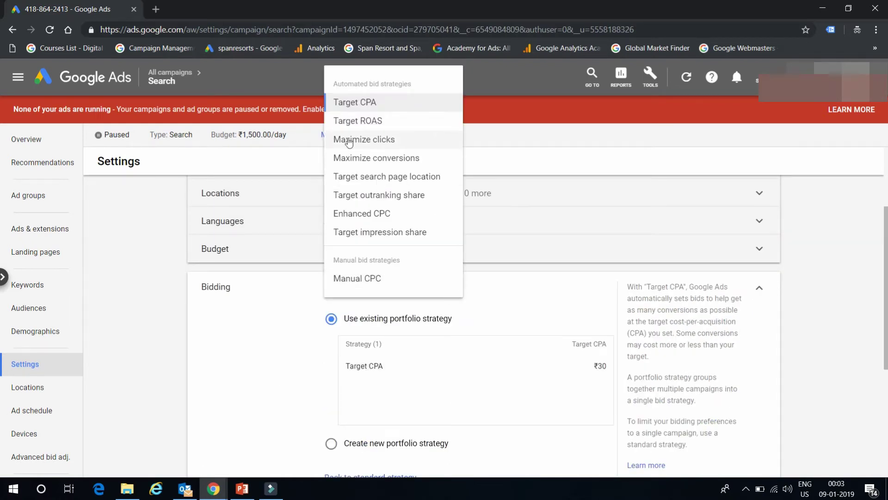
{"action": "mouse_move", "coordinate": [357, 124]}
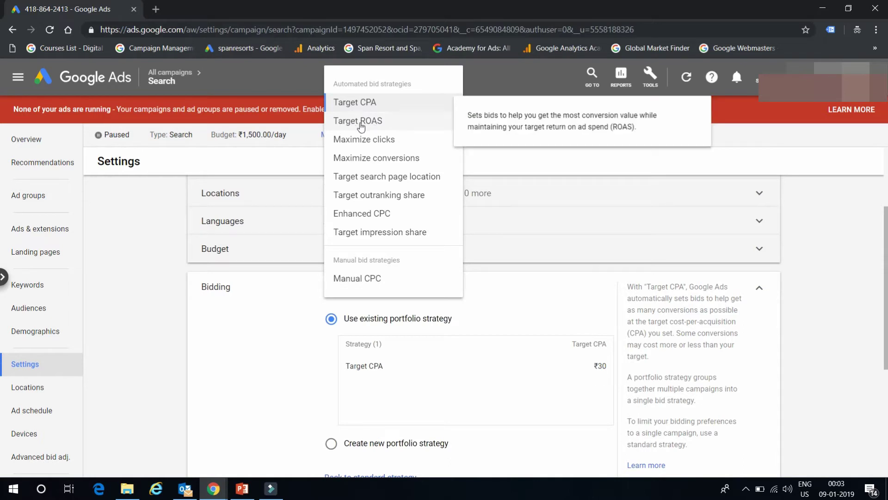
{"action": "left_click", "coordinate": [393, 122]}
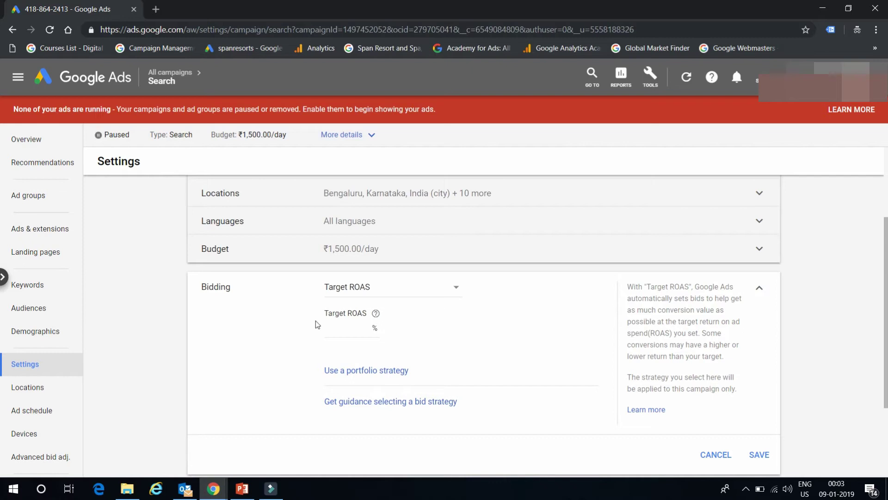
{"action": "left_click", "coordinate": [363, 327]}
{"action": "left_click", "coordinate": [768, 455]}
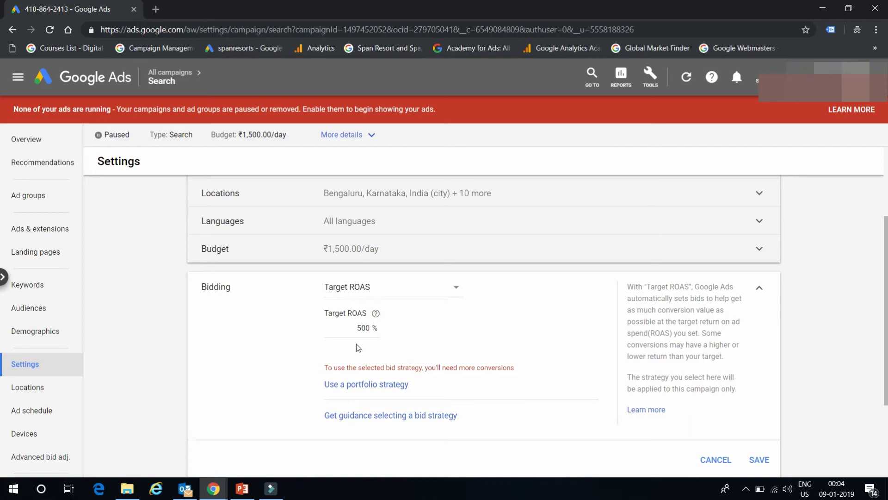
{"action": "scroll", "coordinate": [356, 343], "scroll_direction": "down", "scroll_amount": 3}
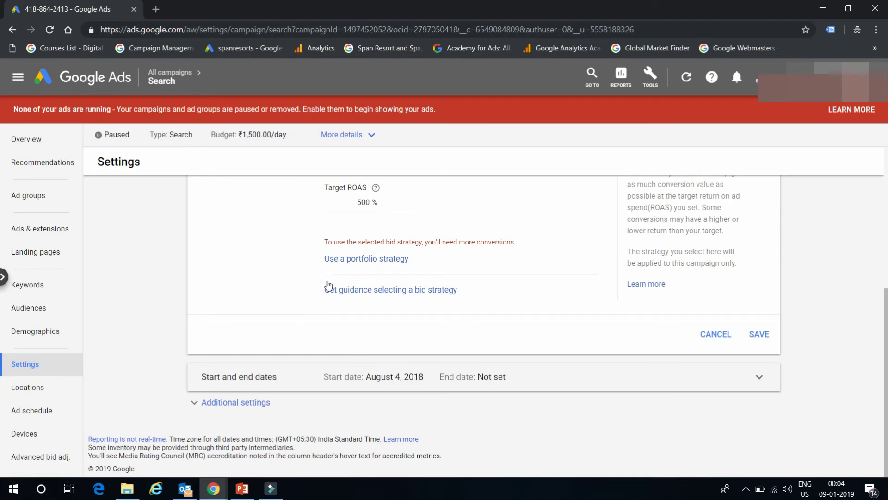
{"action": "scroll", "coordinate": [265, 344], "scroll_direction": "up", "scroll_amount": 3}
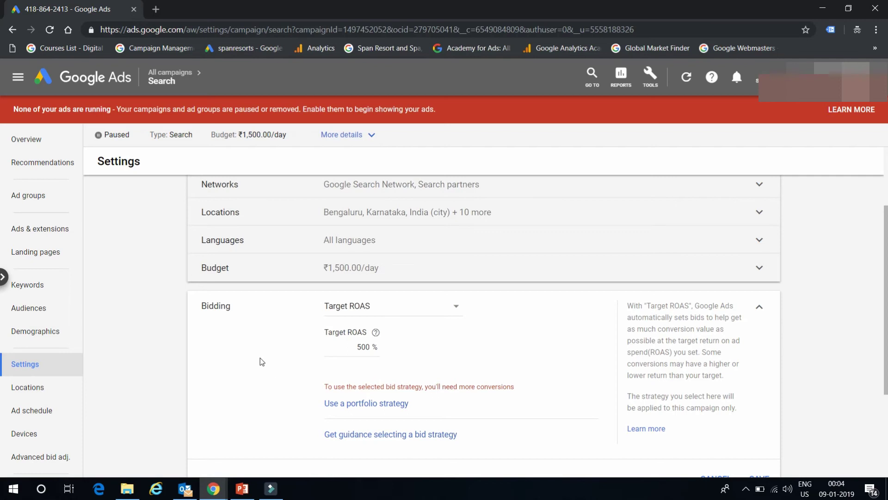
{"action": "scroll", "coordinate": [261, 360], "scroll_direction": "down", "scroll_amount": 2}
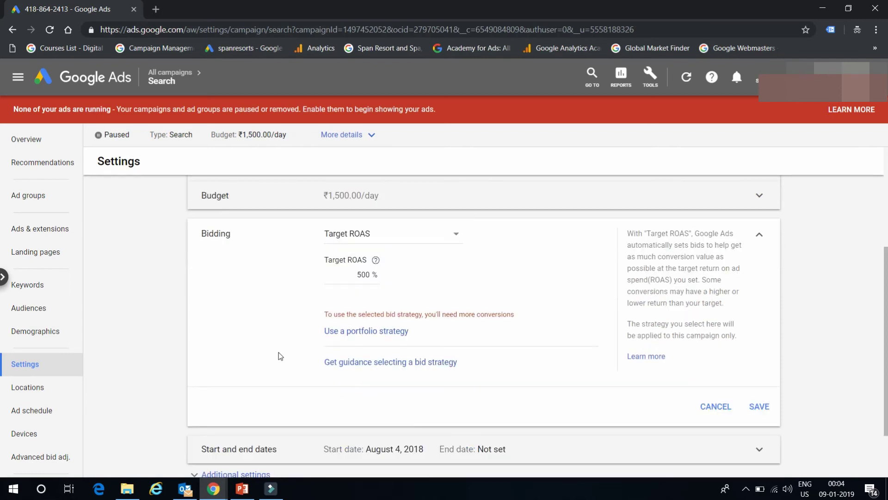
{"action": "left_click", "coordinate": [716, 407]}
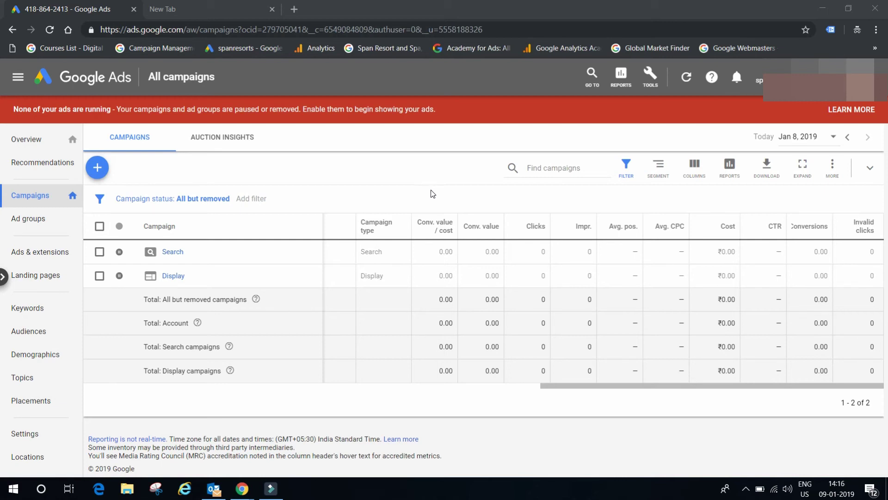
Open the column editor for the campaigns table, expand the Conversions metrics and read the description of Conv. value / cost.
{"action": "left_click", "coordinate": [694, 166]}
{"action": "left_click", "coordinate": [506, 203]}
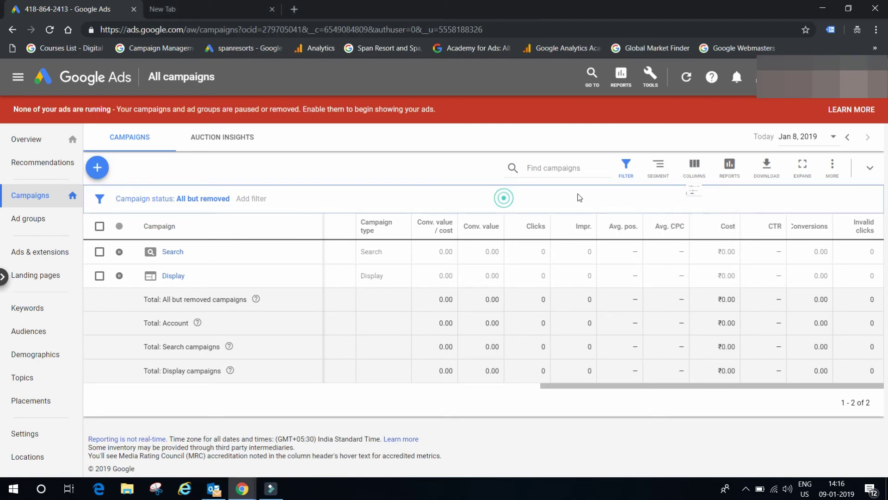
{"action": "left_click", "coordinate": [703, 166]}
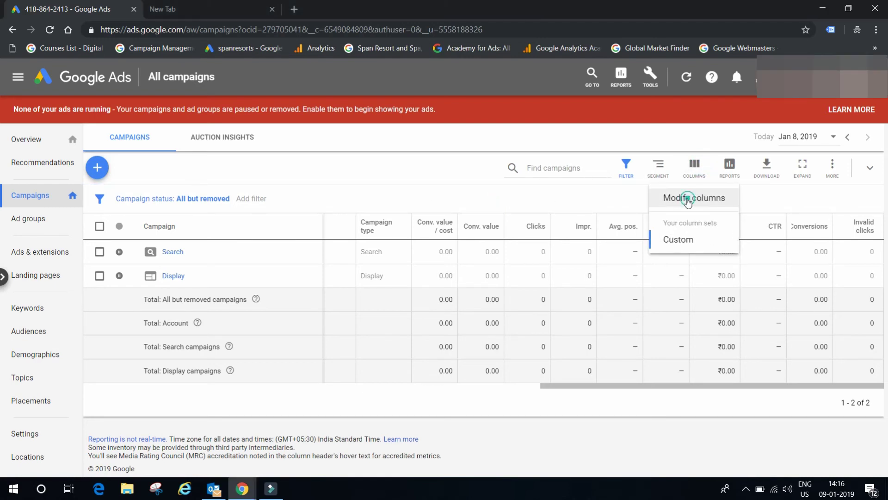
{"action": "left_click", "coordinate": [680, 197]}
{"action": "scroll", "coordinate": [185, 356], "scroll_direction": "down", "scroll_amount": 1}
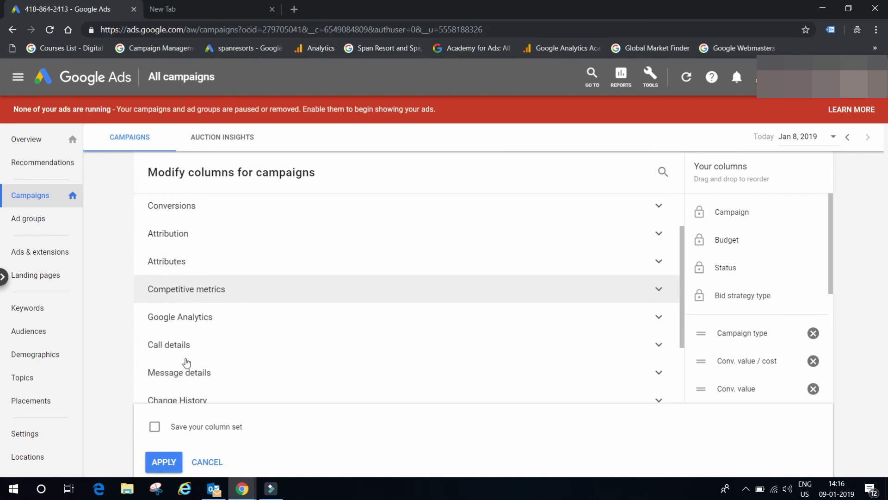
{"action": "left_click", "coordinate": [179, 205]}
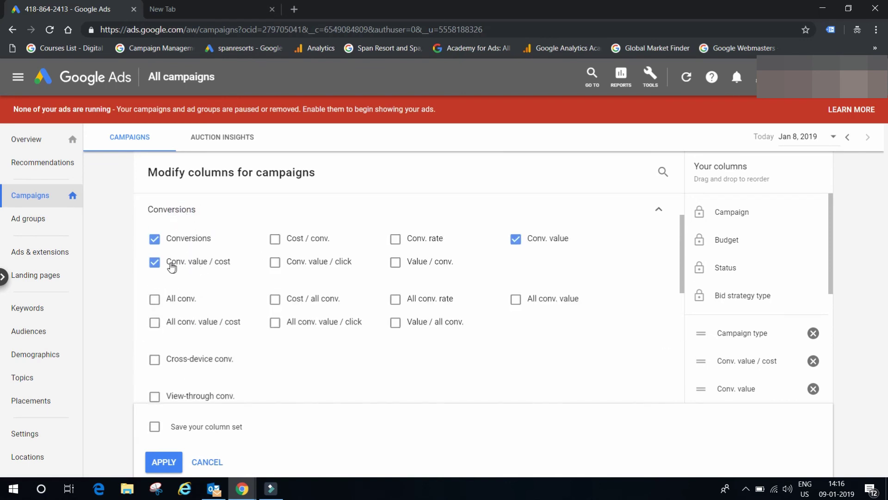
{"action": "mouse_move", "coordinate": [175, 268]}
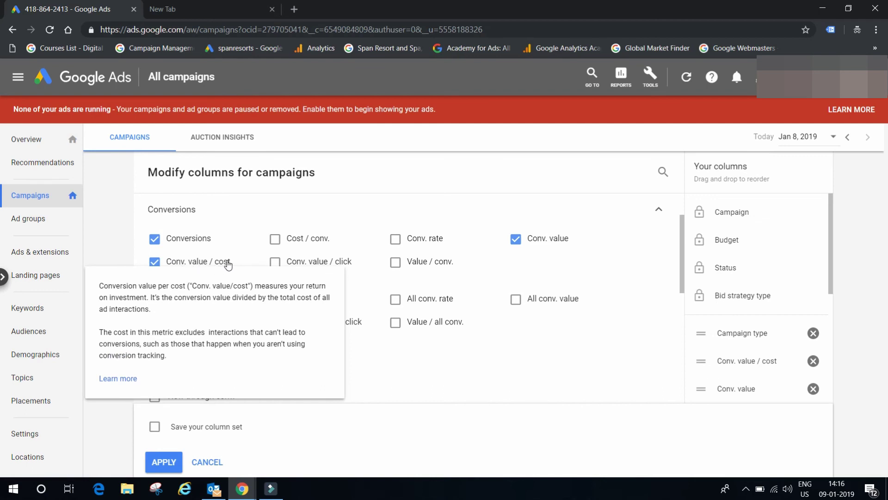